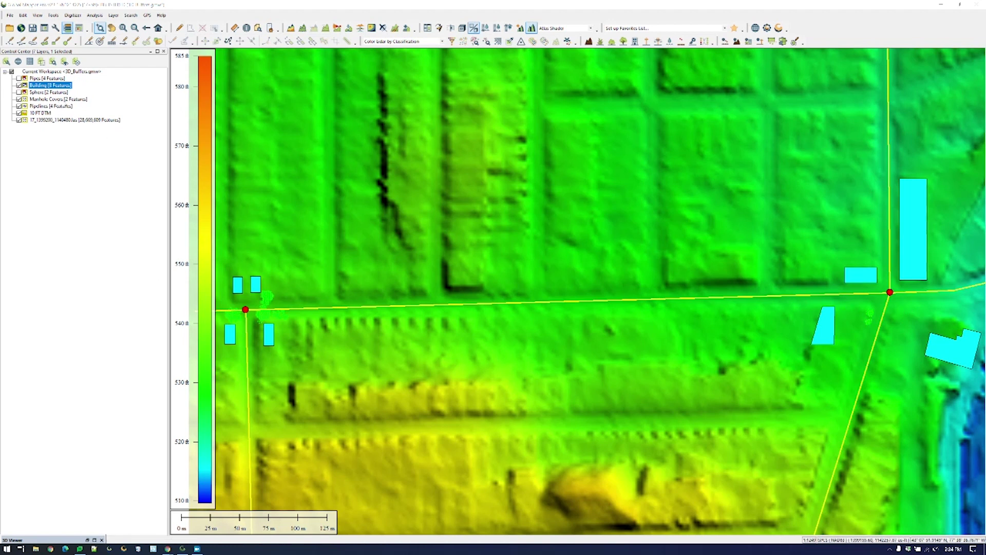
# Select both Manhole Covers points and create spherical buffers around them with radius 15.
pyautogui.rightClick(62, 99)
pyautogui.click(127, 216)
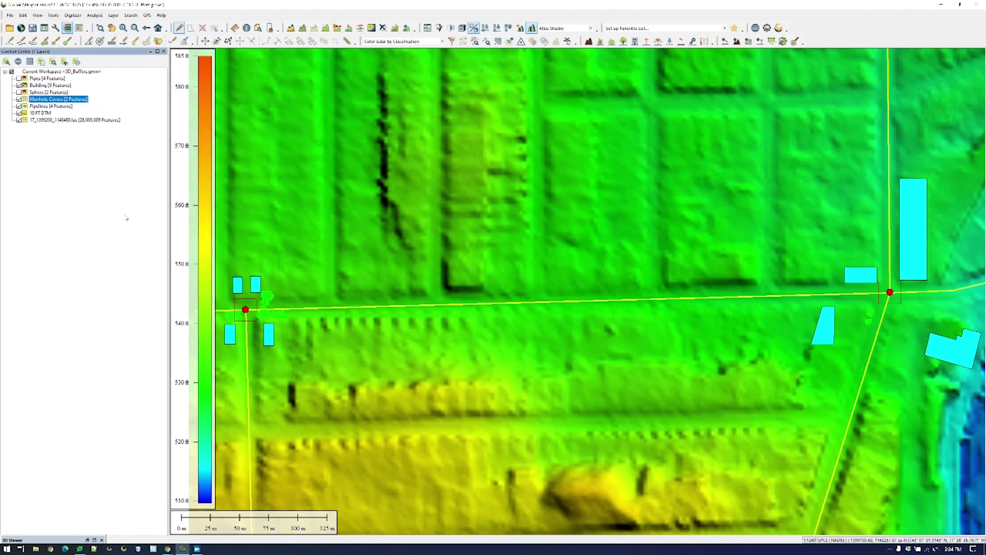
pyautogui.rightClick(470, 227)
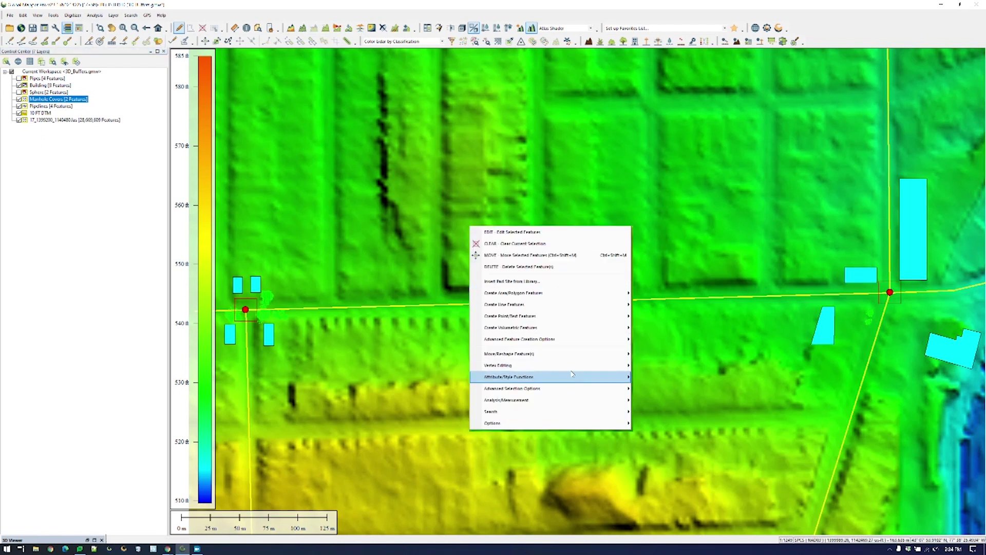
pyautogui.moveTo(591, 339)
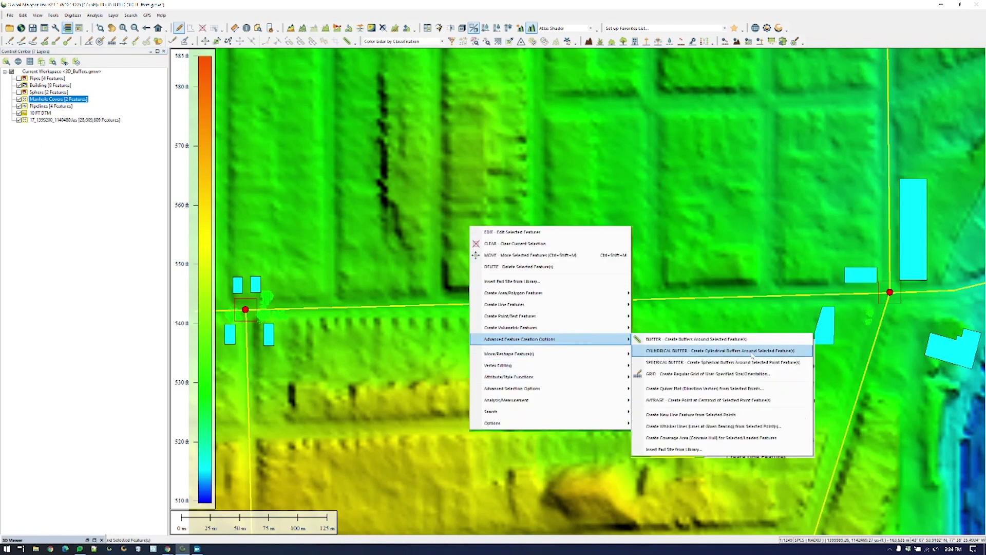
pyautogui.click(723, 362)
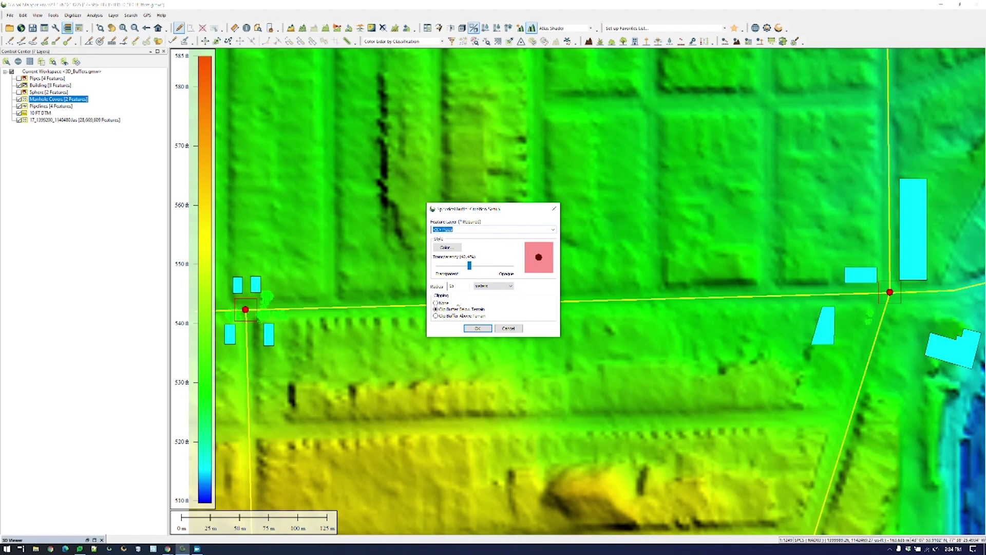
pyautogui.write('1')
pyautogui.click(518, 329)
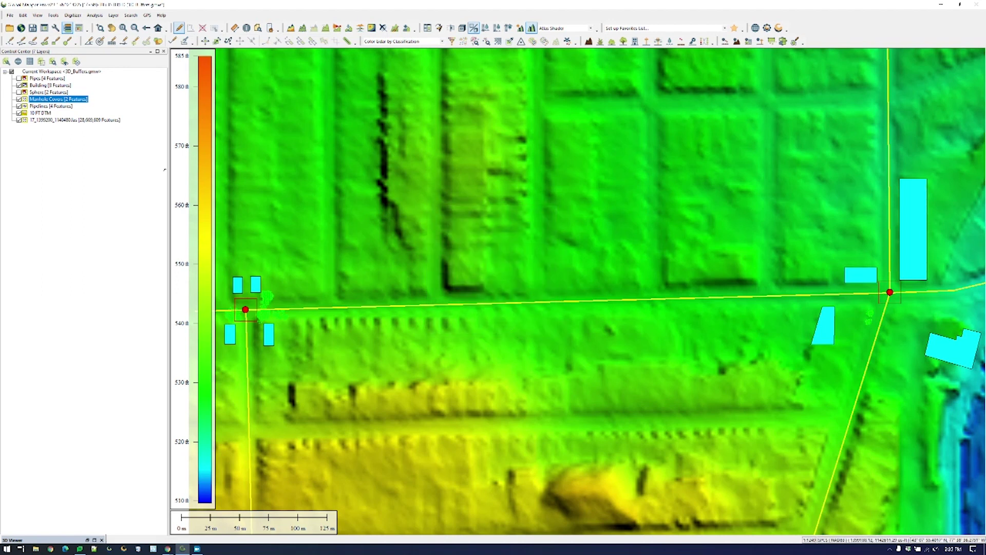
# Select all four Pipelines features and bring up the Advanced Feature Creation Options list.
pyautogui.click(43, 113)
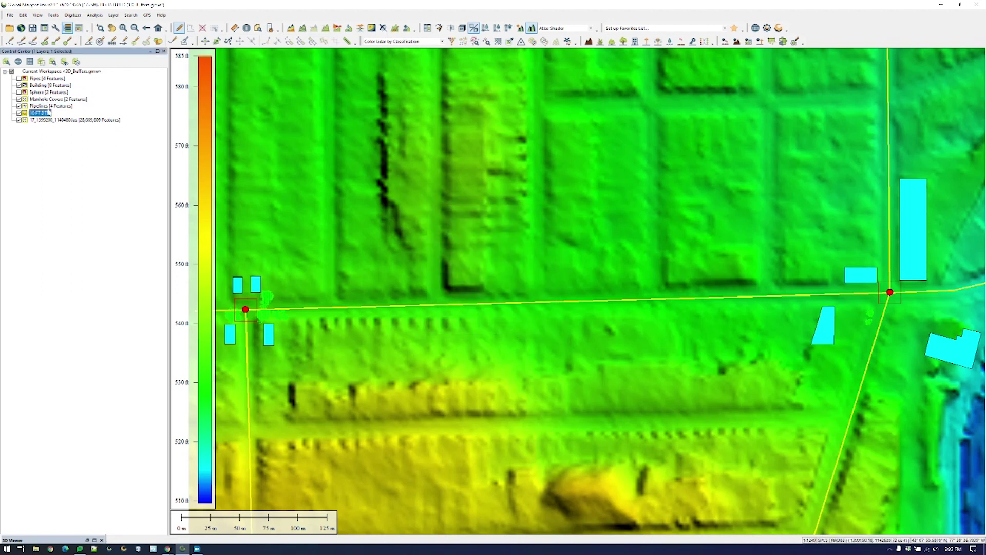
pyautogui.rightClick(53, 111)
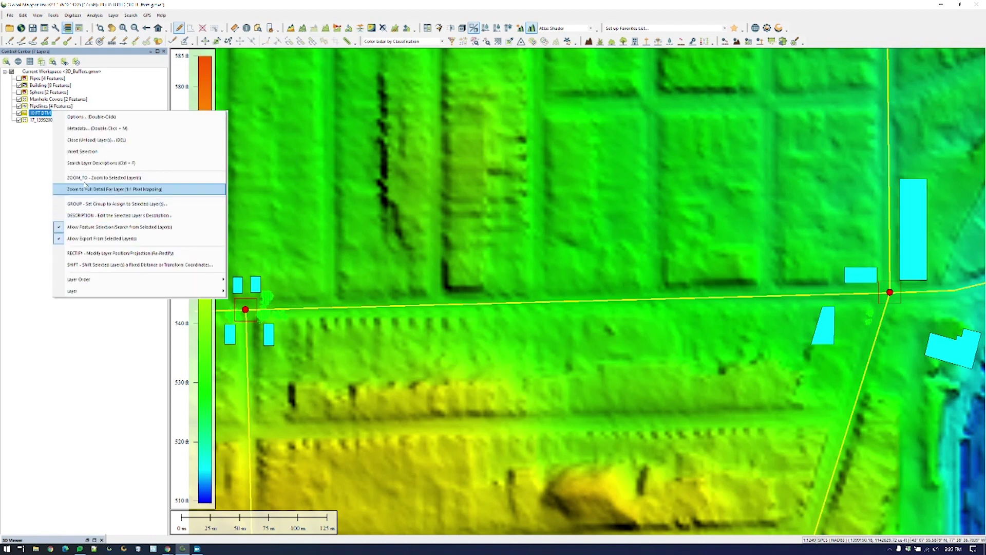
pyautogui.rightClick(39, 104)
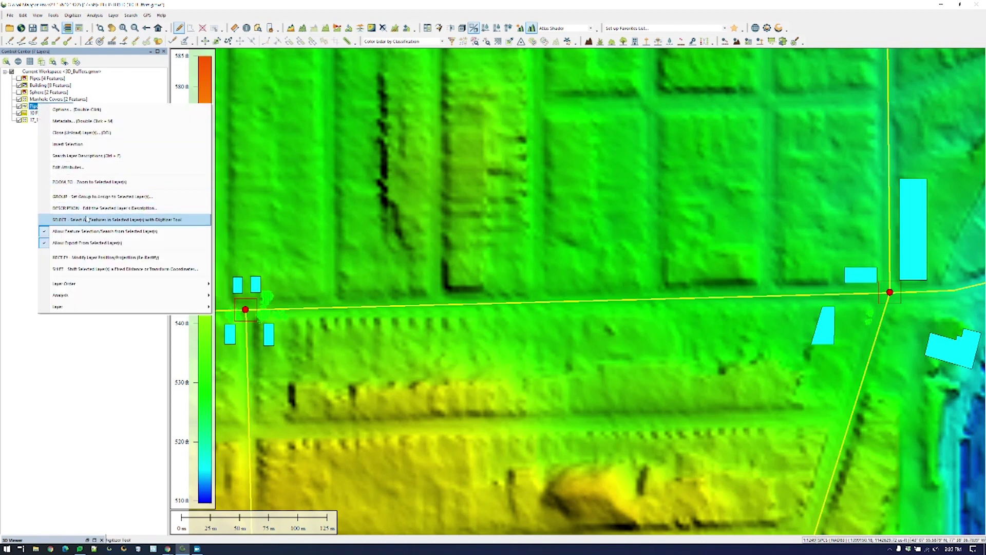
pyautogui.click(82, 219)
pyautogui.rightClick(611, 212)
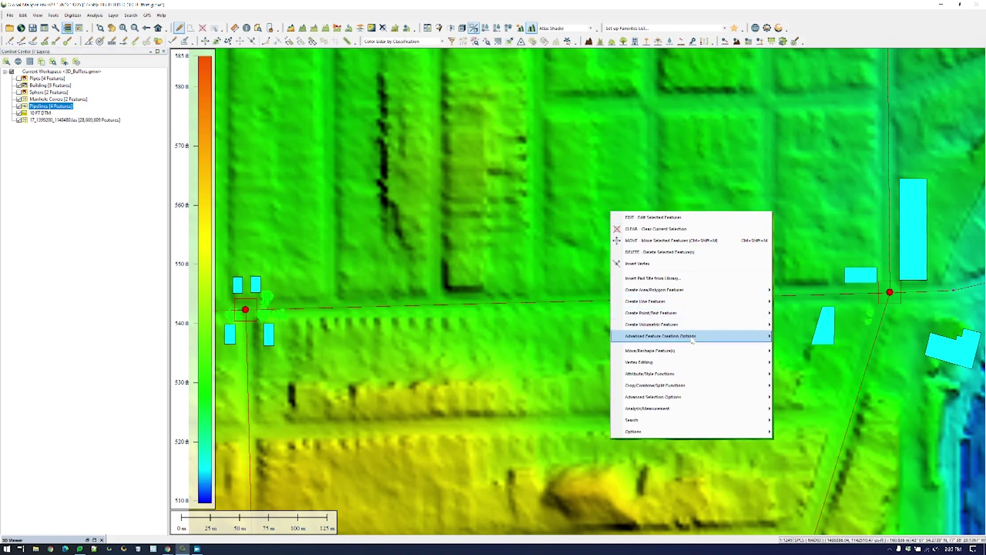
pyautogui.moveTo(692, 339)
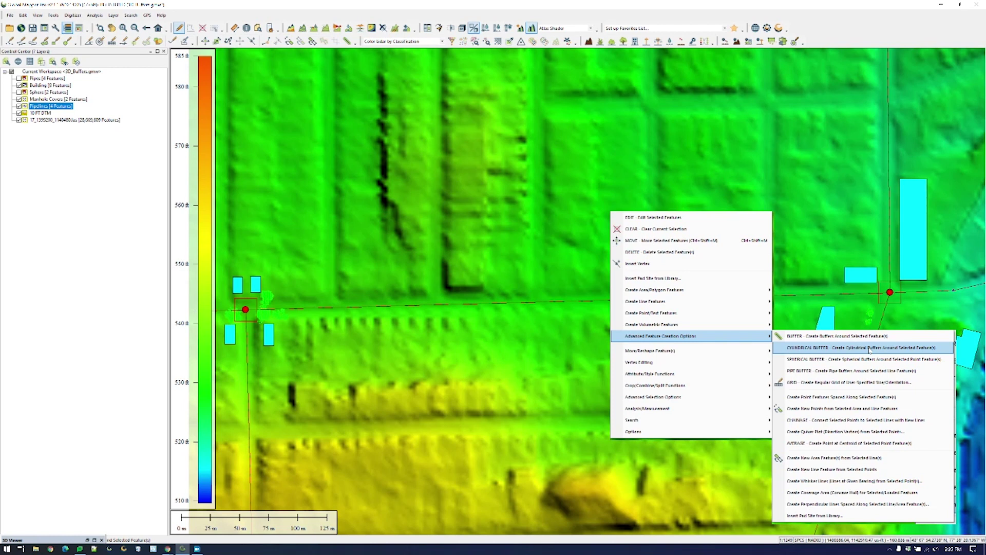
# Start a pipe buffer, check its radius with meters as the unit, then cancel it.
pyautogui.click(863, 370)
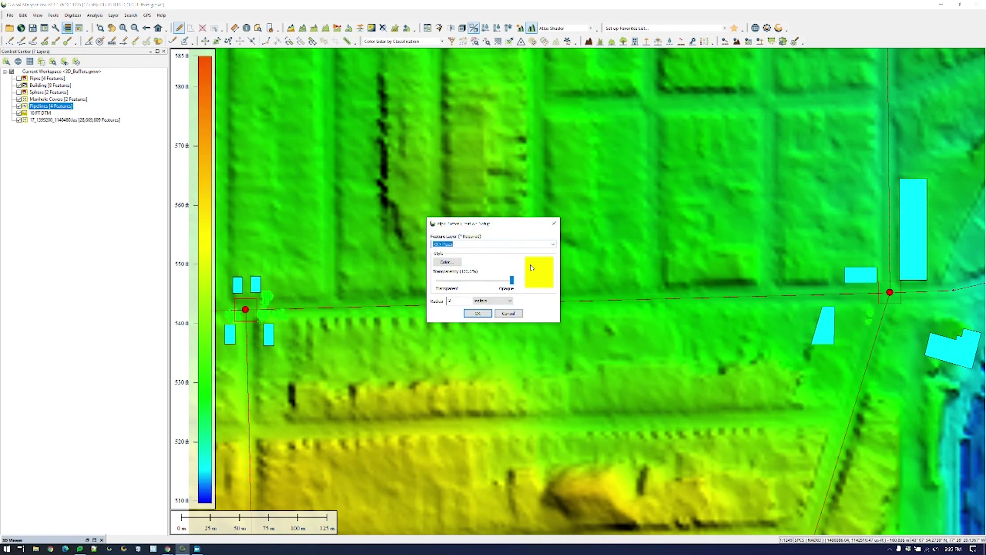
pyautogui.click(454, 302)
pyautogui.click(509, 300)
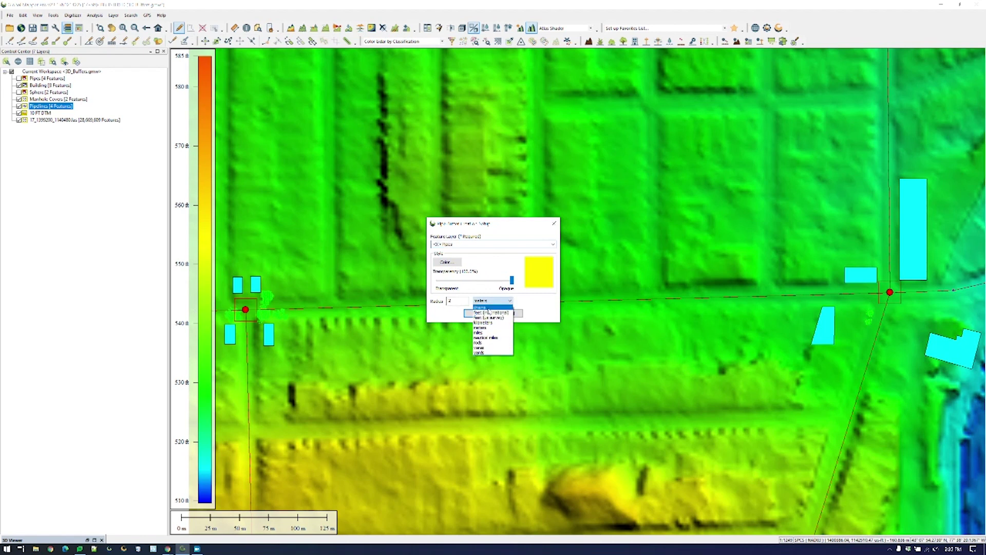
pyautogui.click(538, 308)
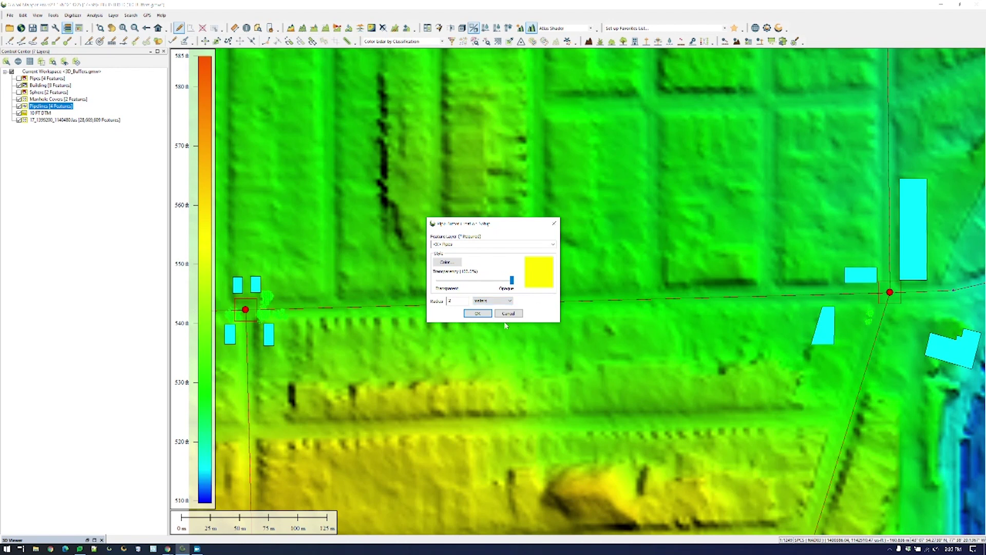
pyautogui.click(516, 315)
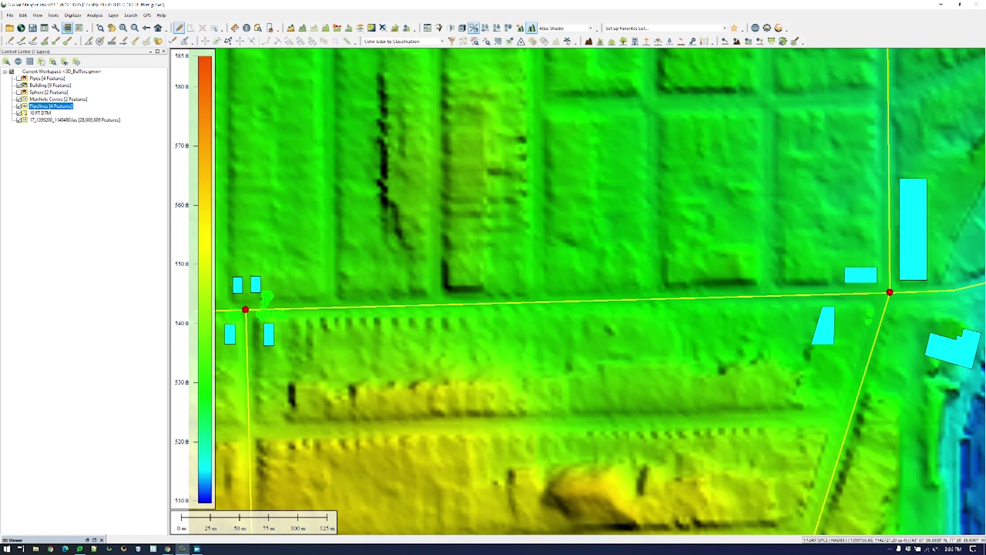
# Hide the Pipelines layer and show the Sphere and Pipes buffer layers.
pyautogui.click(19, 106)
pyautogui.click(21, 92)
pyautogui.click(18, 93)
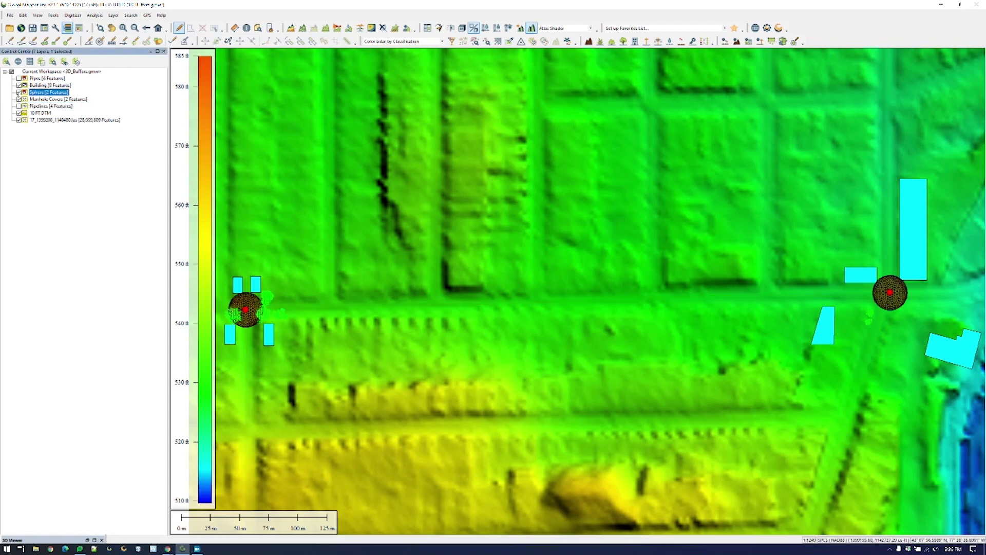
pyautogui.click(19, 78)
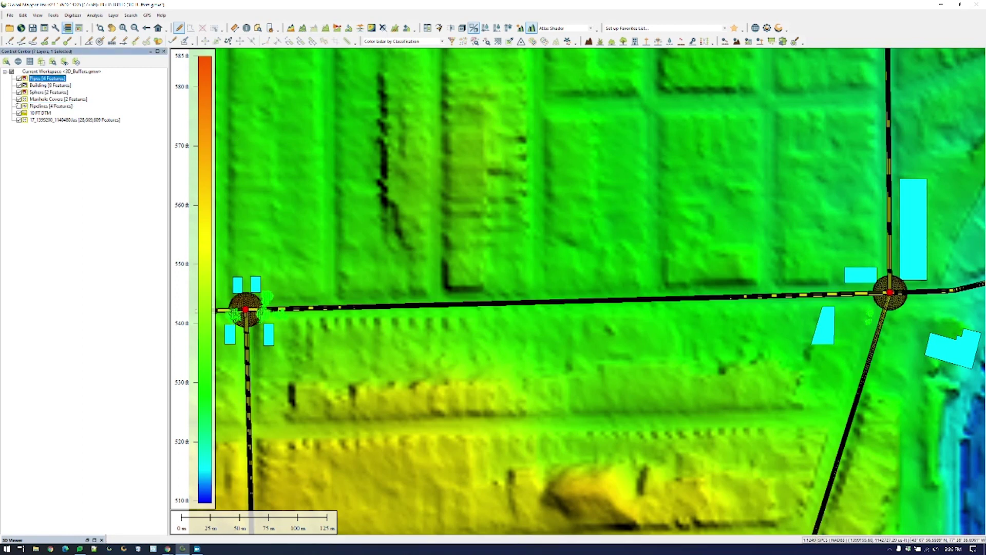
pyautogui.click(20, 99)
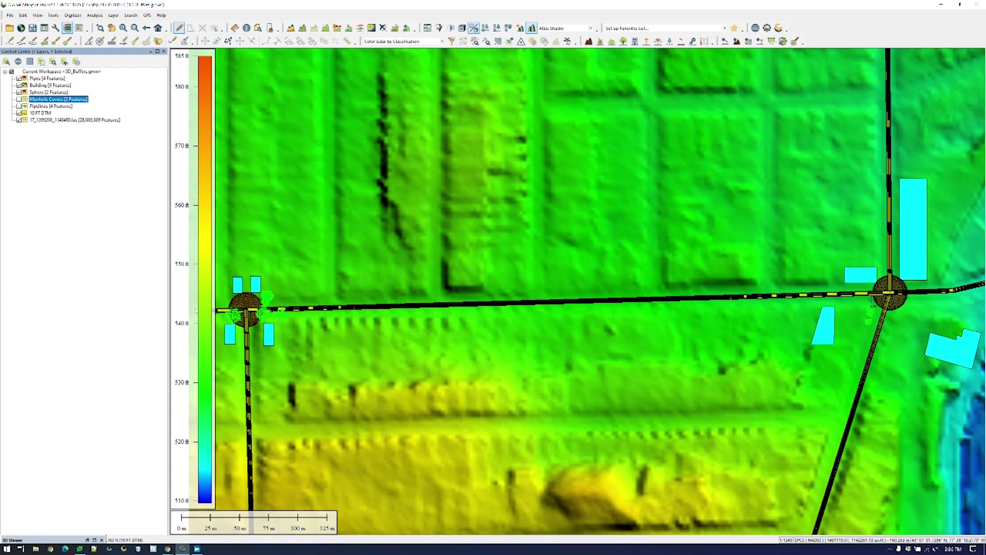
# Zoom the map out and open the terrain with its buffers in the 3D Viewer.
pyautogui.scroll(8, 875, 301)
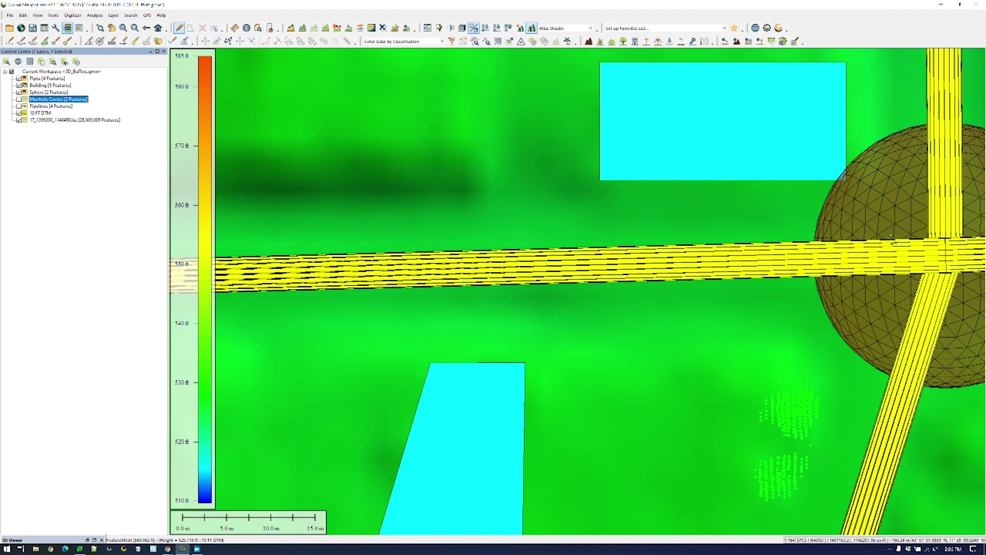
pyautogui.scroll(-5, 892, 239)
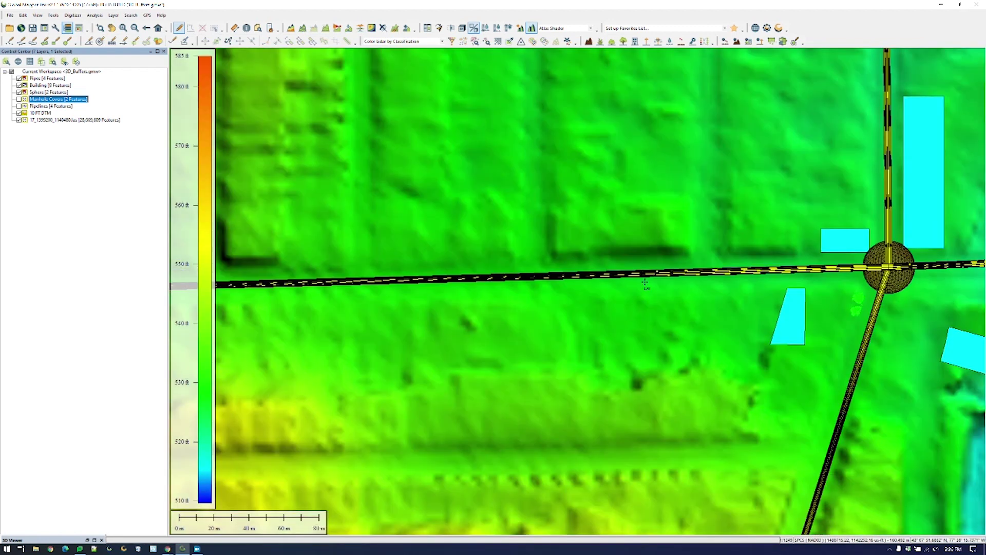
pyautogui.scroll(-2, 645, 282)
pyautogui.scroll(-1, 529, 290)
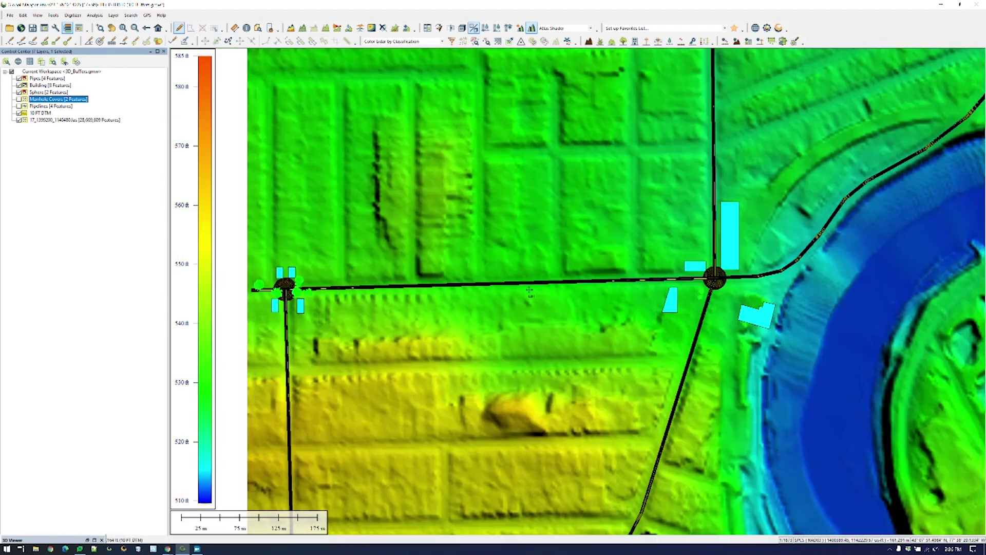
pyautogui.click(464, 28)
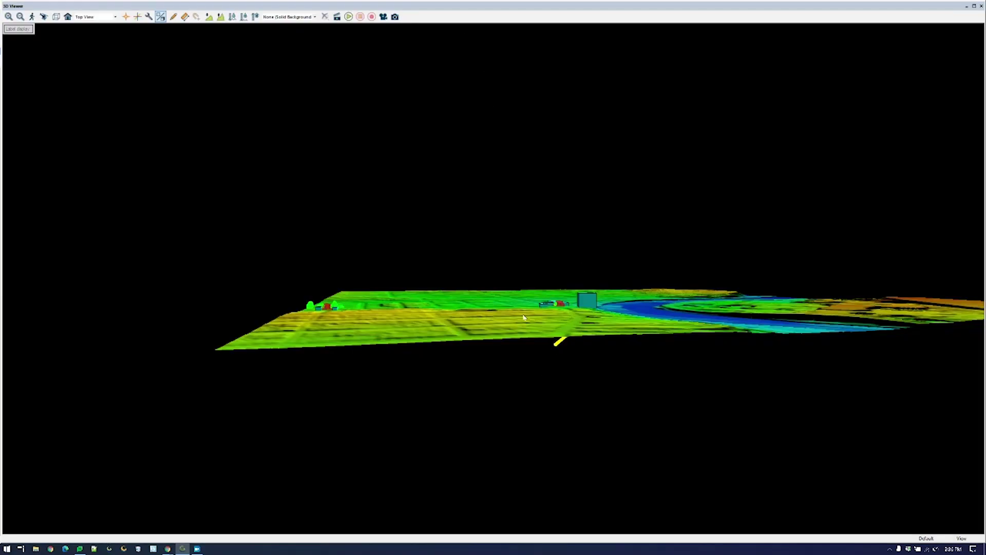
# Orbit and zoom the 3D scene to view the terrain from above, edge-on and below, revealing the pipe buffer.
pyautogui.scroll(5, 435, 306)
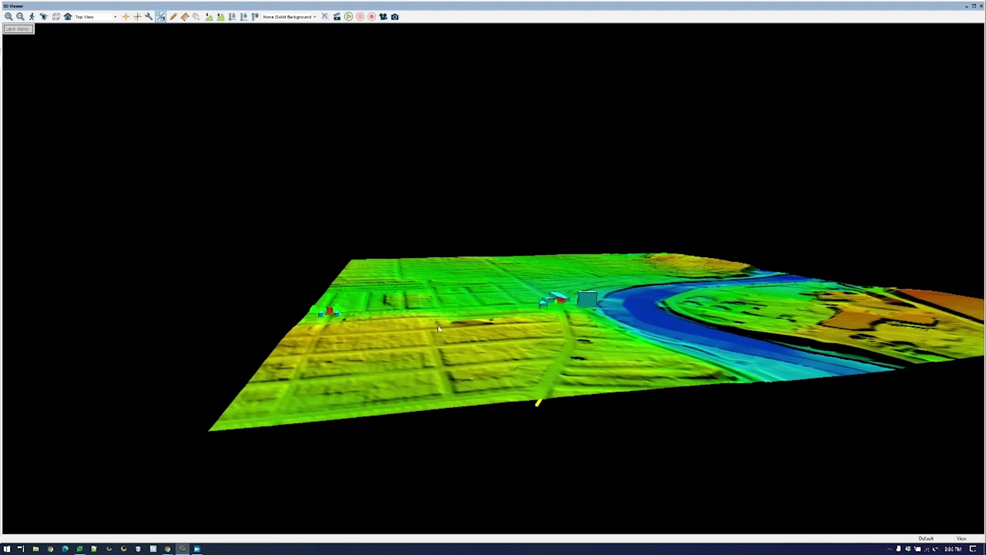
pyautogui.scroll(3, 662, 332)
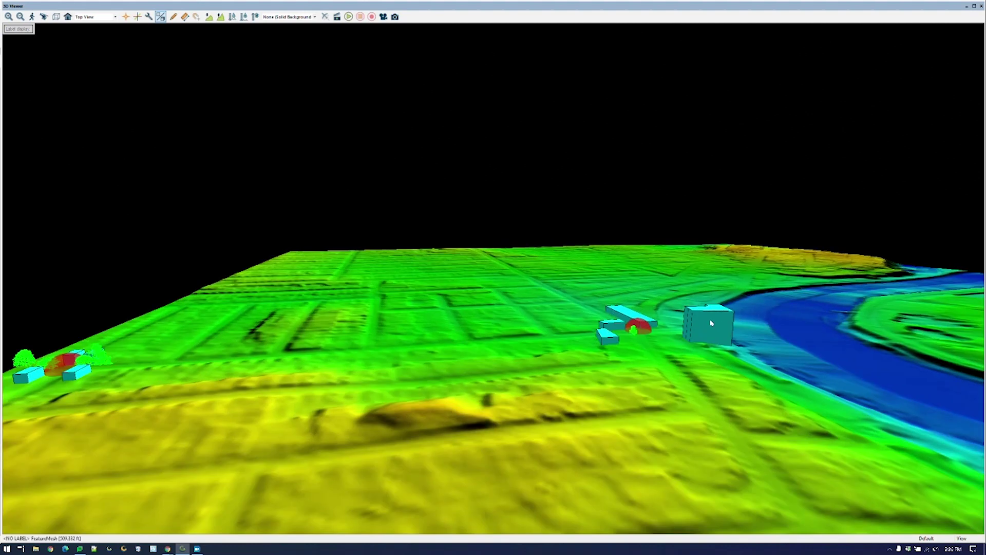
pyautogui.scroll(5, 599, 409)
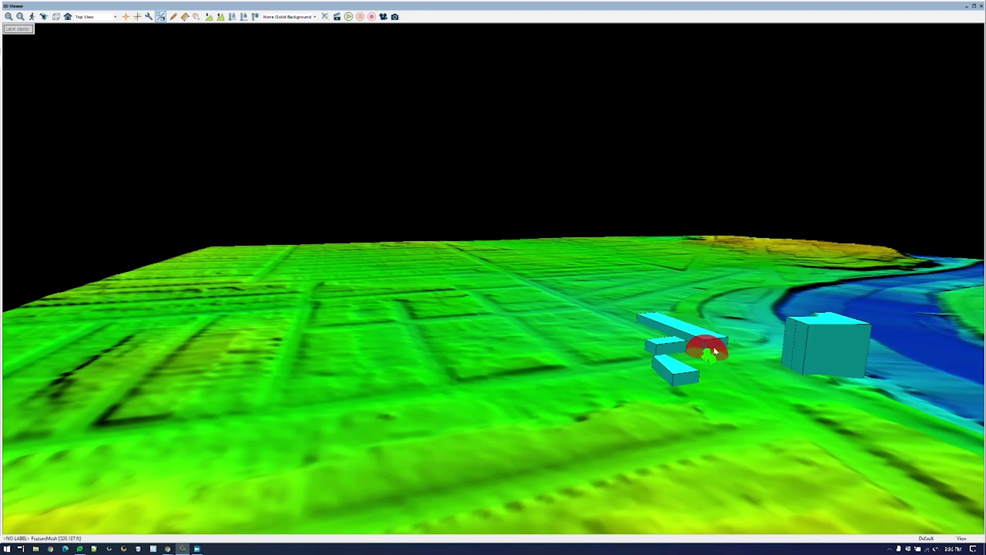
pyautogui.moveTo(462, 381); pyautogui.dragTo(651, 266)
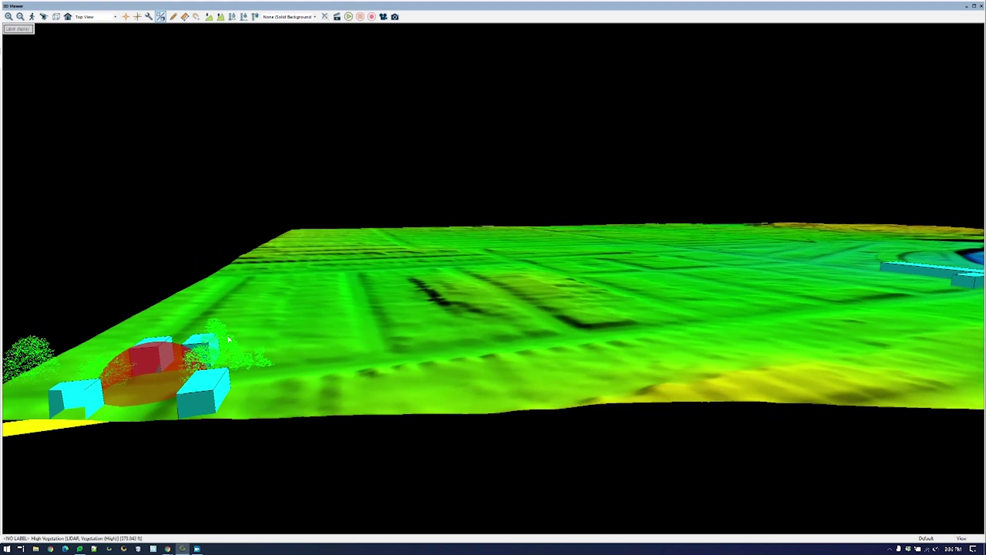
pyautogui.scroll(-3, 558, 390)
pyautogui.moveTo(557, 390); pyautogui.dragTo(706, 368)
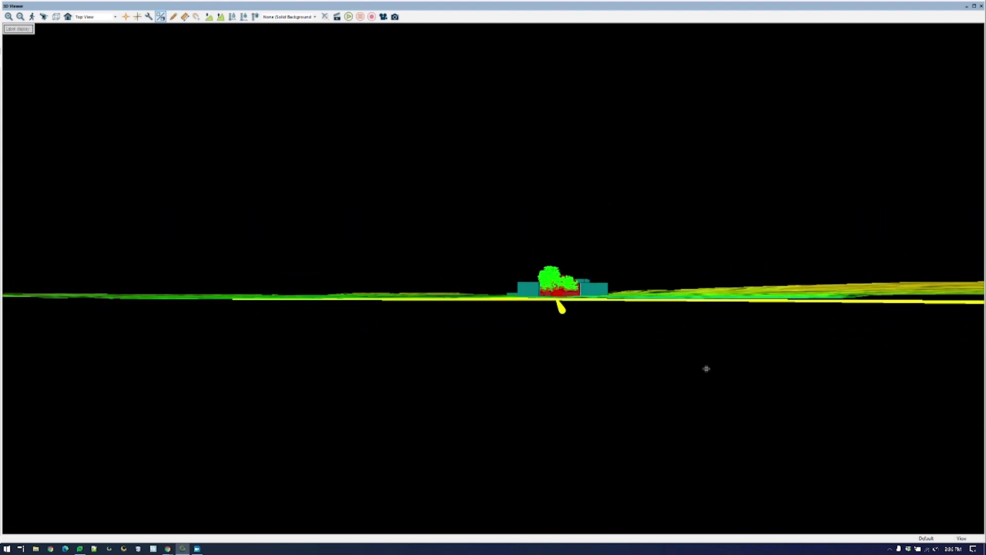
pyautogui.scroll(2, 666, 350)
pyautogui.moveTo(634, 325)
pyautogui.mouseDown()
pyautogui.moveTo(588, 286)
pyautogui.moveTo(594, 316)
pyautogui.mouseUp()
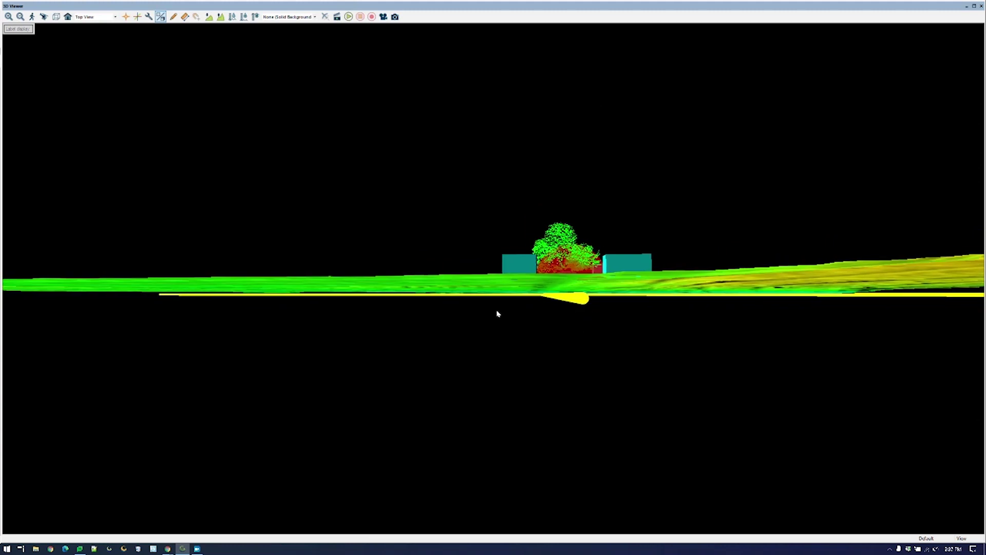
pyautogui.moveTo(746, 342); pyautogui.dragTo(603, 339)
pyautogui.moveTo(385, 284); pyautogui.dragTo(399, 338)
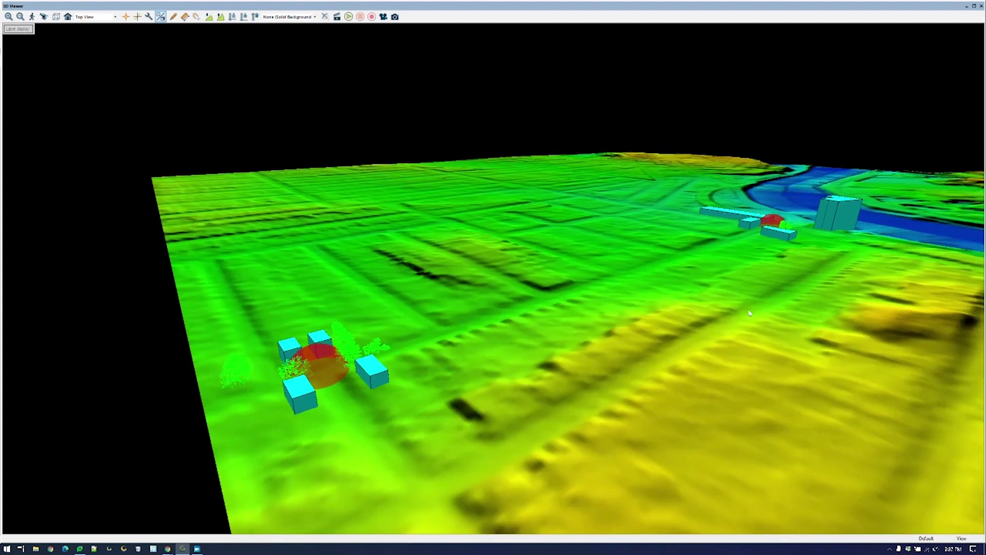
# Move the 3D view from the western manhole buffer to the red dome between the riverside buildings.
pyautogui.scroll(1, 322, 379)
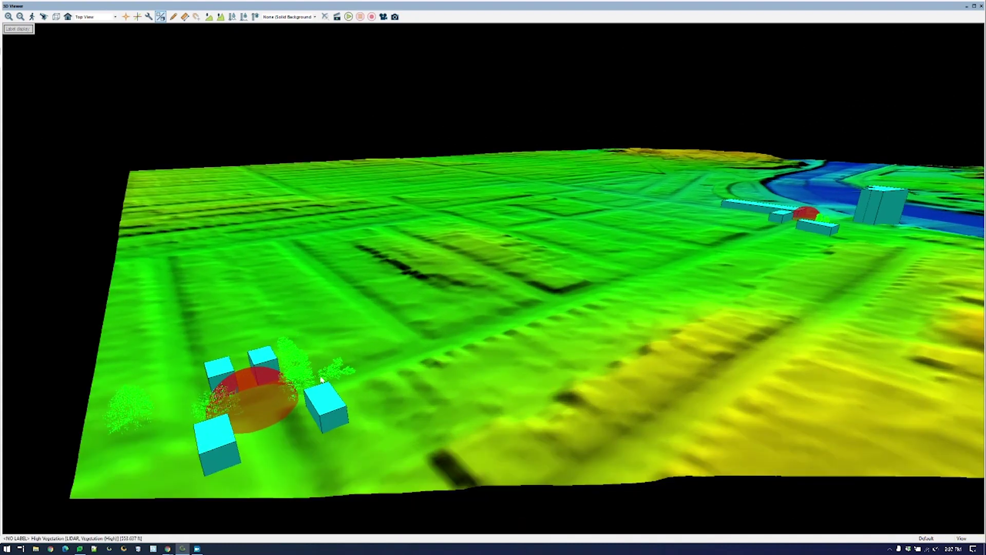
pyautogui.moveTo(322, 379); pyautogui.dragTo(505, 283)
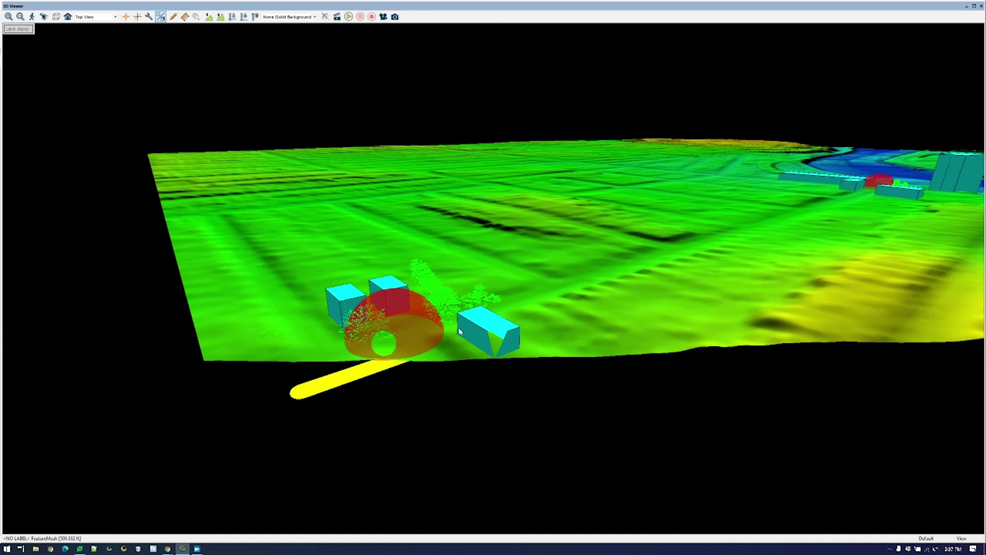
pyautogui.moveTo(459, 328); pyautogui.dragTo(226, 426)
pyautogui.moveTo(234, 337); pyautogui.dragTo(354, 331)
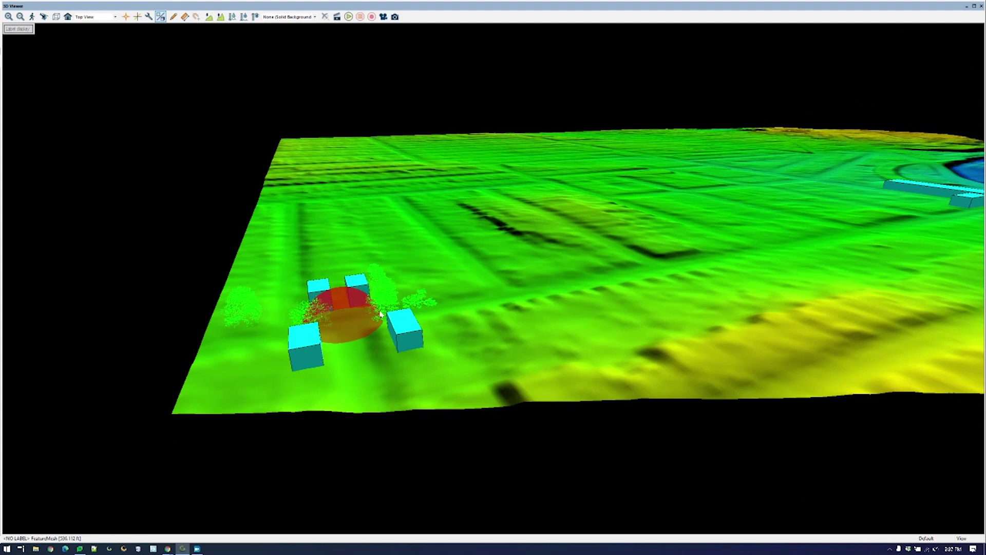
pyautogui.moveTo(367, 311); pyautogui.dragTo(346, 323)
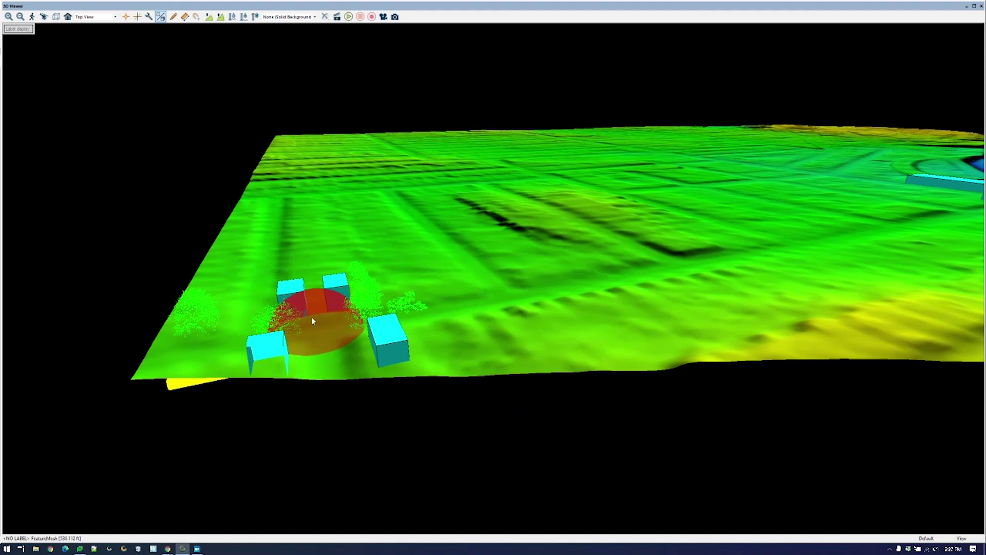
pyautogui.moveTo(310, 315); pyautogui.dragTo(519, 422)
pyautogui.scroll(5, 653, 290)
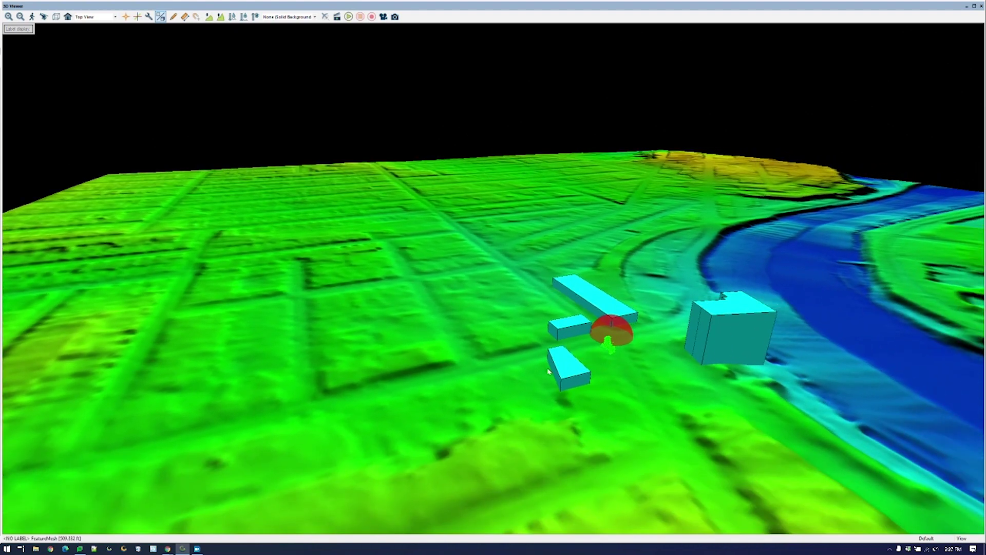
pyautogui.moveTo(150, 358); pyautogui.dragTo(547, 310)
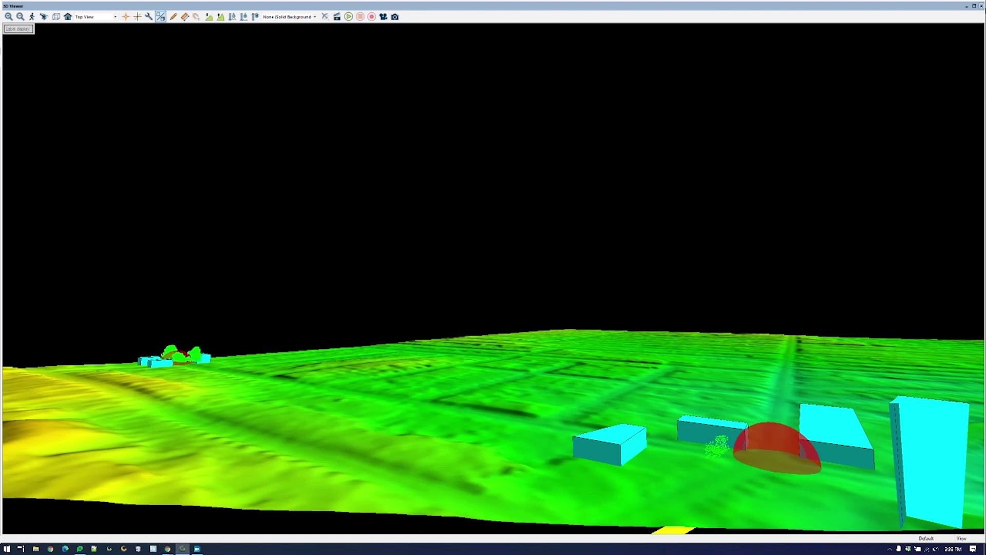
# Close the 3D Viewer and export the Pipes layer, bringing up the export format list.
pyautogui.click(981, 6)
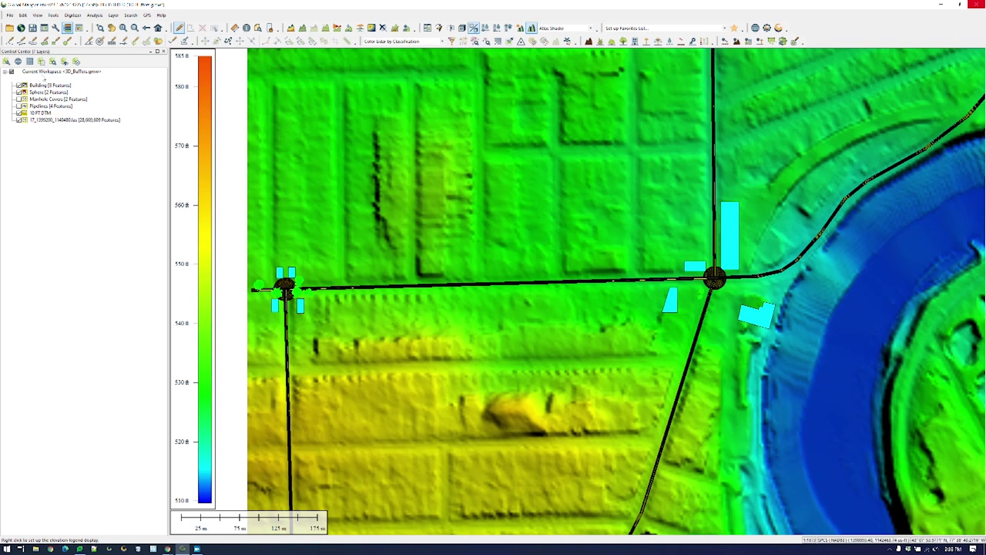
pyautogui.rightClick(43, 78)
pyautogui.moveTo(177, 285)
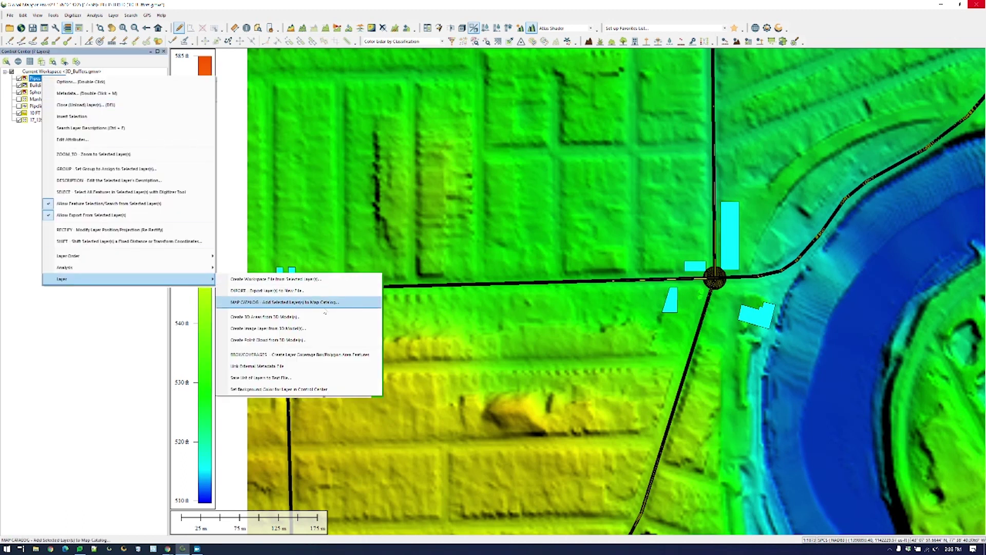
pyautogui.click(308, 292)
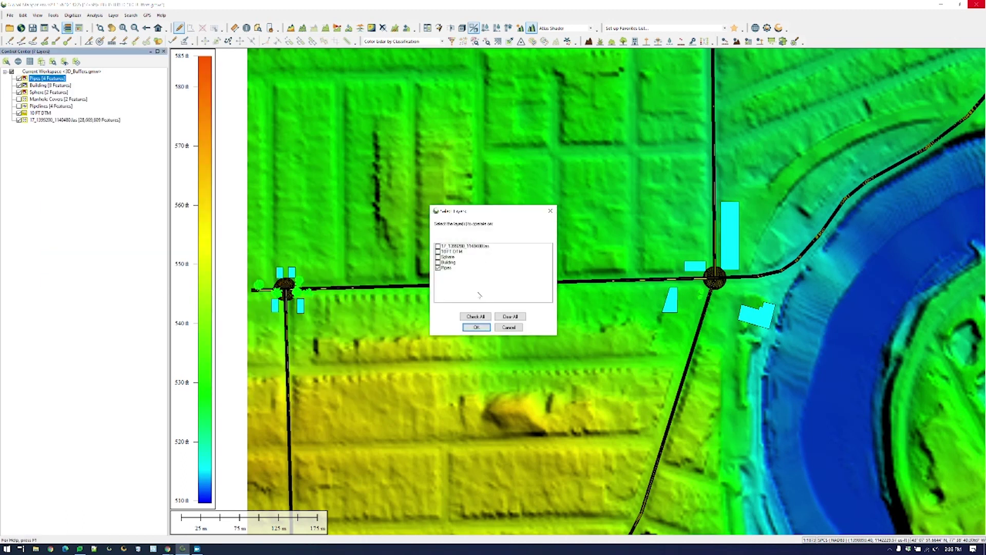
pyautogui.click(475, 327)
pyautogui.click(470, 284)
pyautogui.scroll(10, 521, 290)
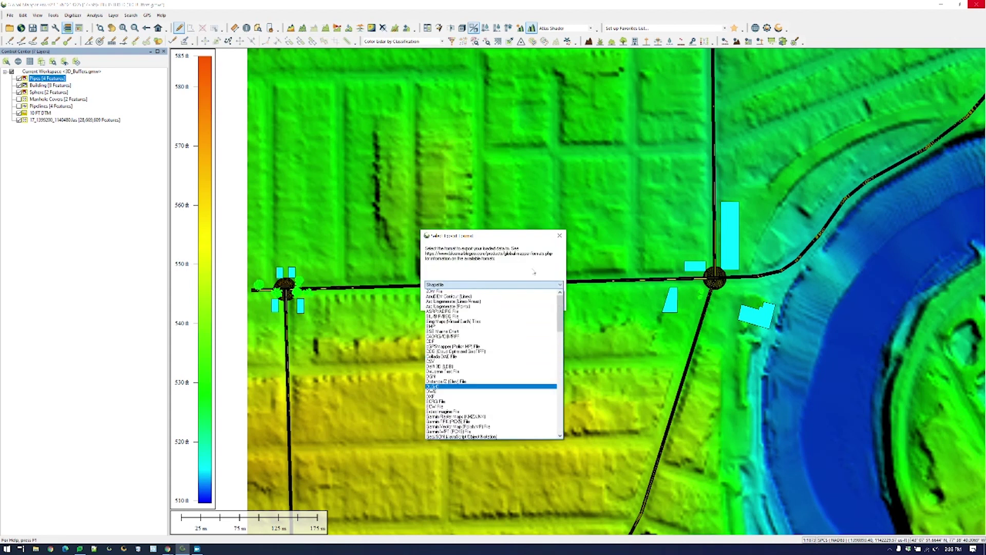